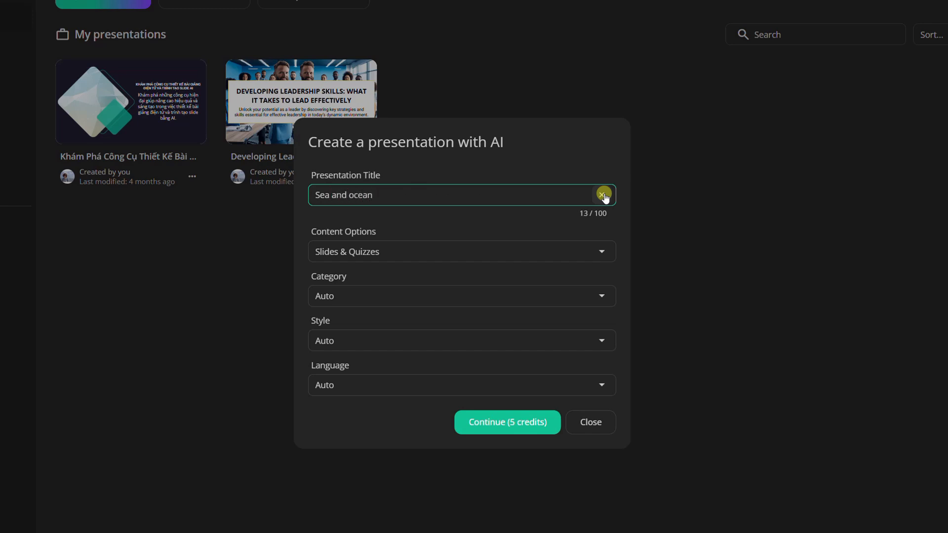
Step: Set the content options to Quizzes and generate the outline for the "Sea and ocean" presentation
click(603, 251)
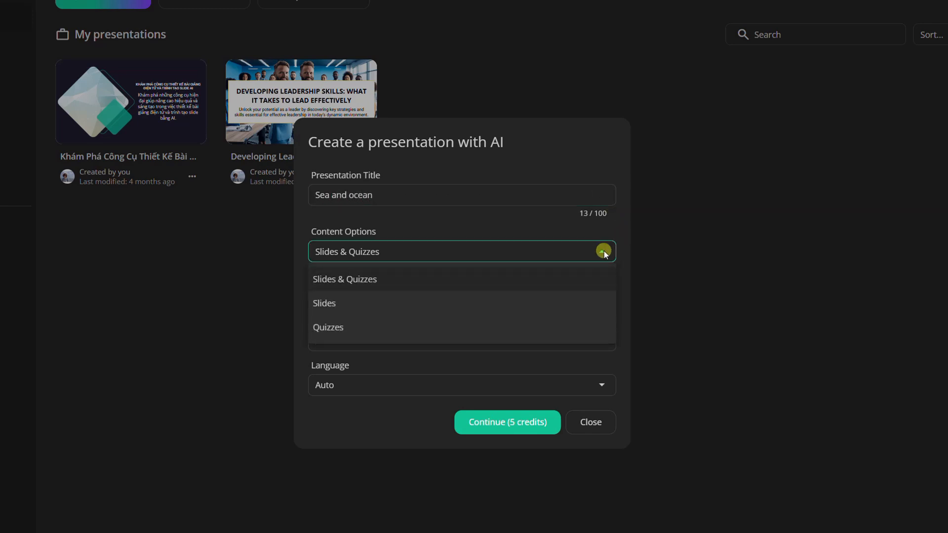
click(562, 330)
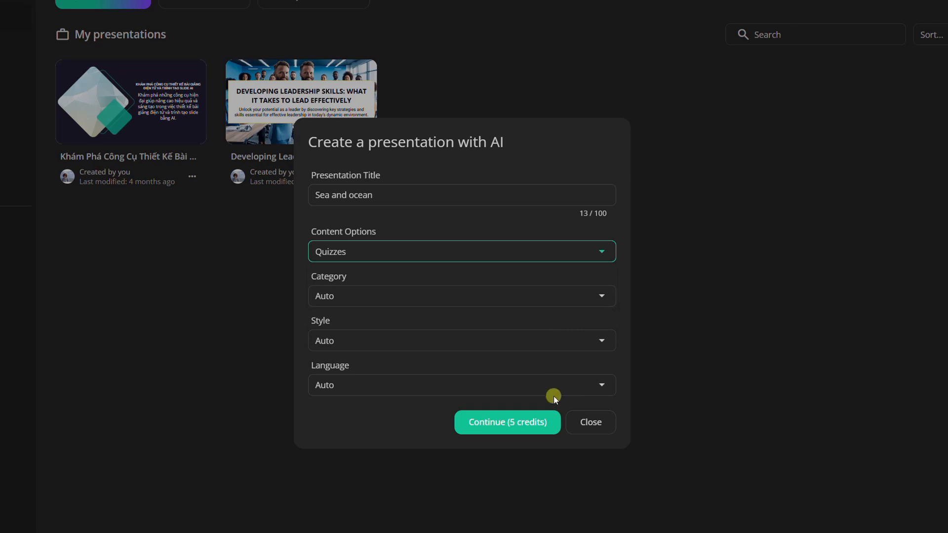
click(538, 421)
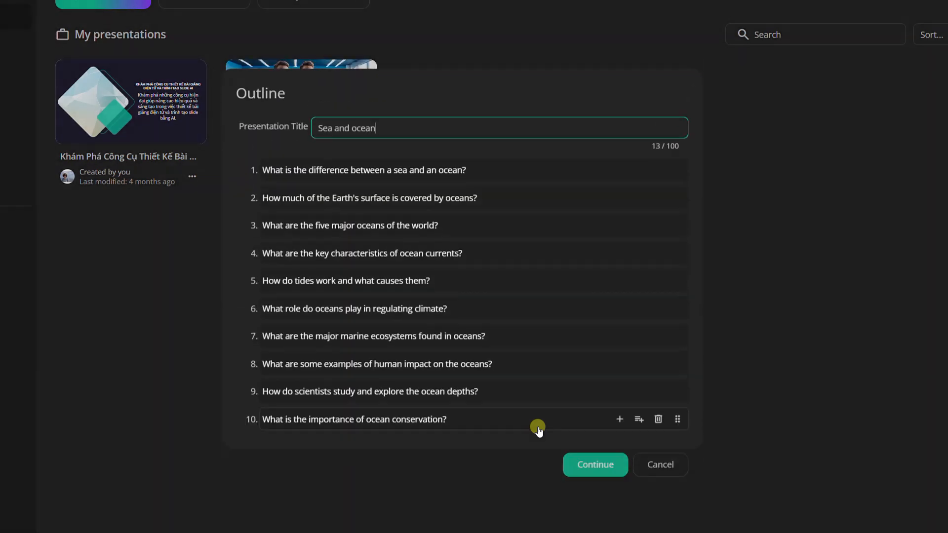
Step: Accept the generated question outline and create the quiz presentation with the Autumn theme
click(522, 261)
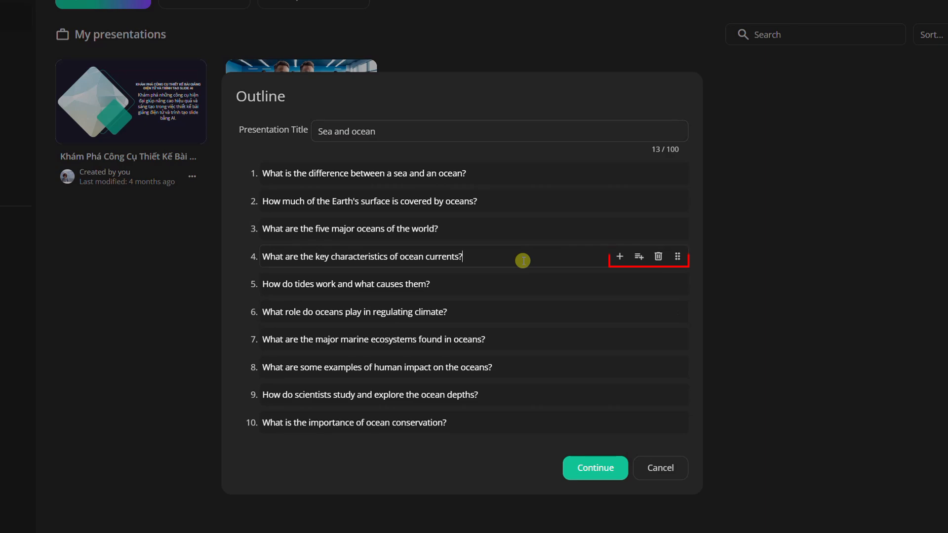
click(581, 470)
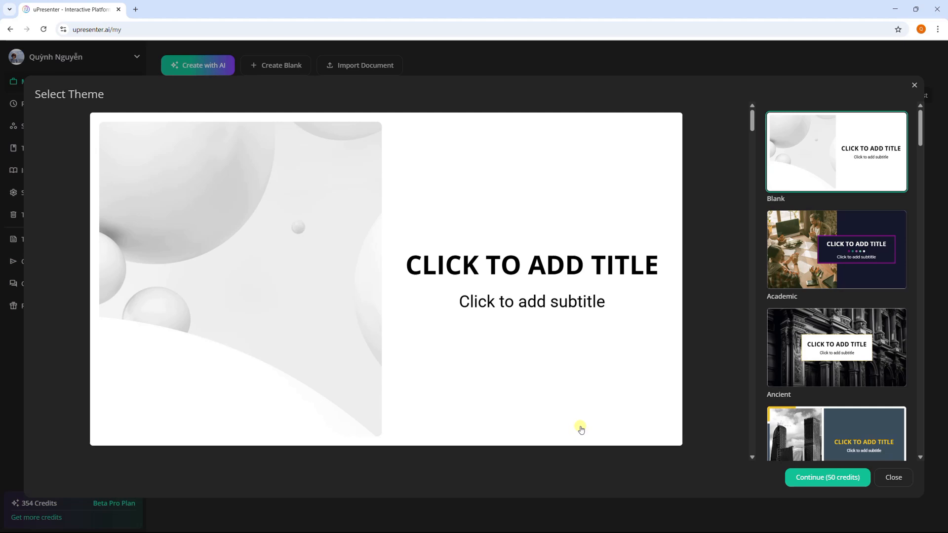
drag(921, 140, 920, 184)
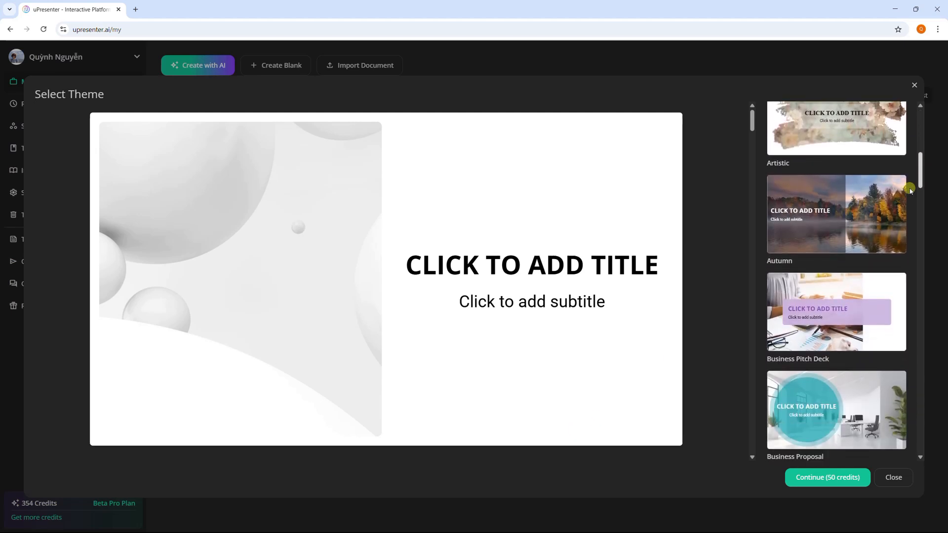
click(871, 218)
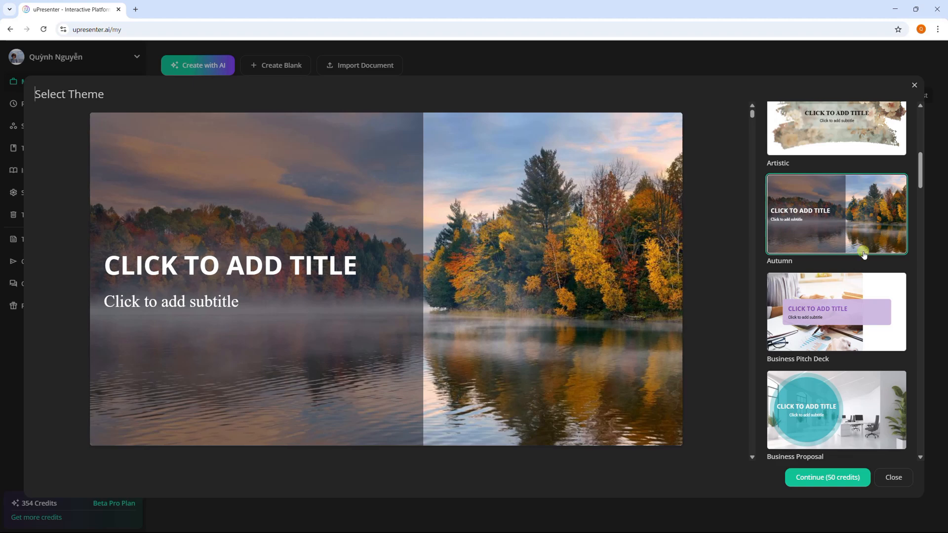
click(819, 479)
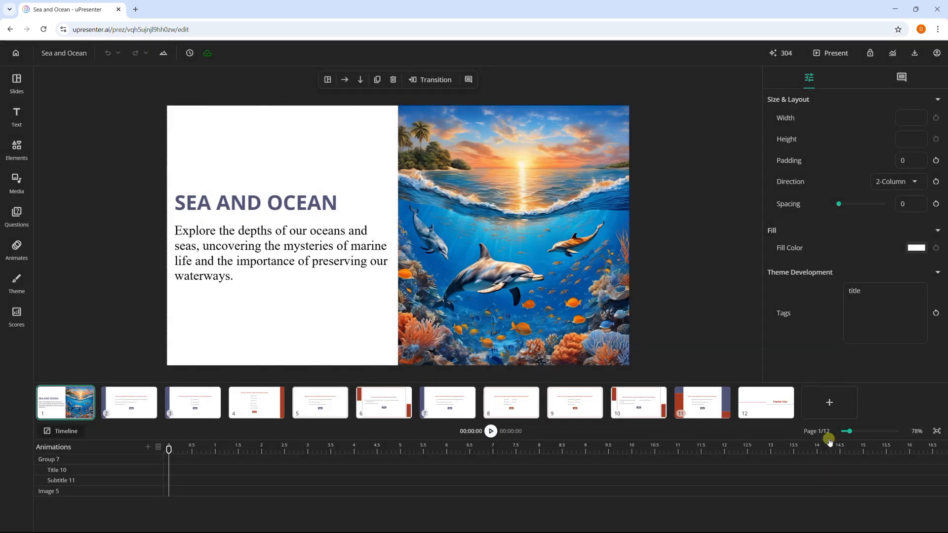
Step: Review the generated question slides from slide 2 through slide 10, checking their questions and answer choices
click(131, 403)
click(177, 403)
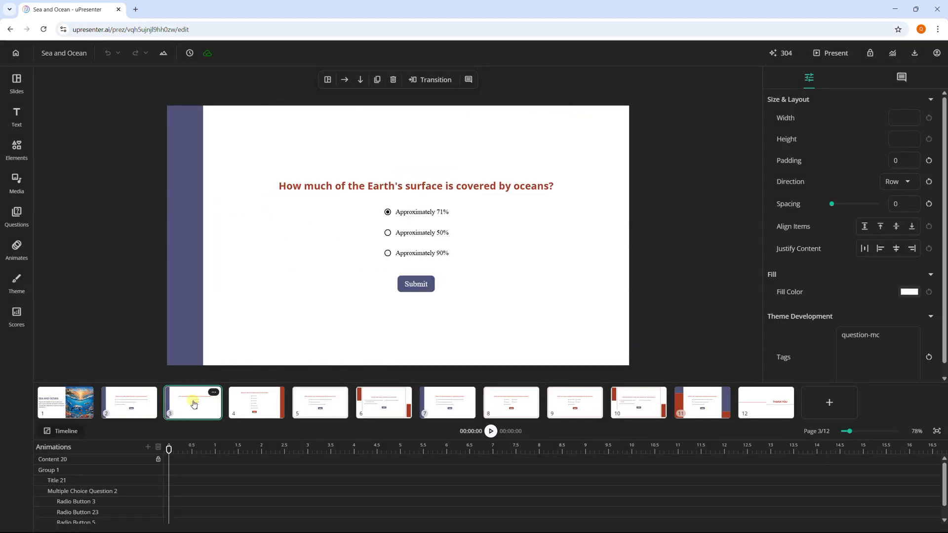
click(237, 406)
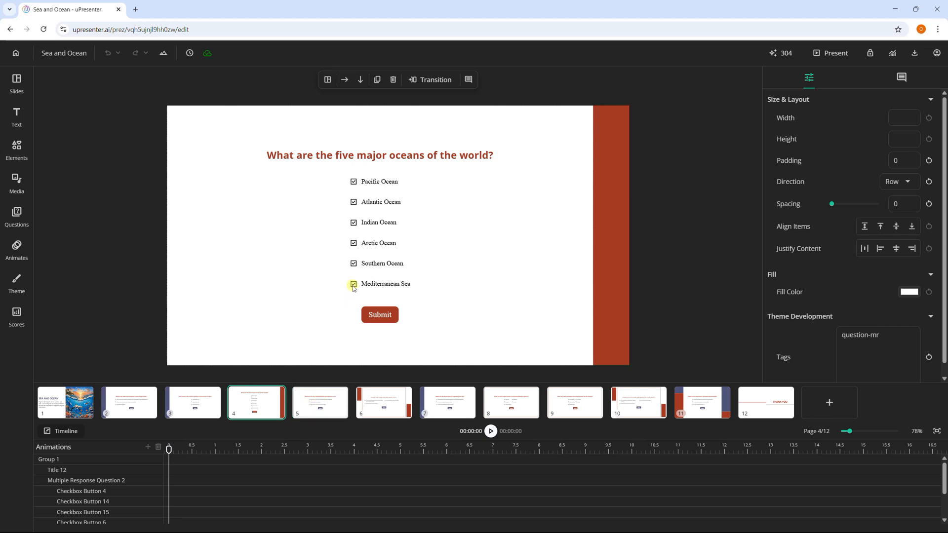
click(392, 396)
click(447, 402)
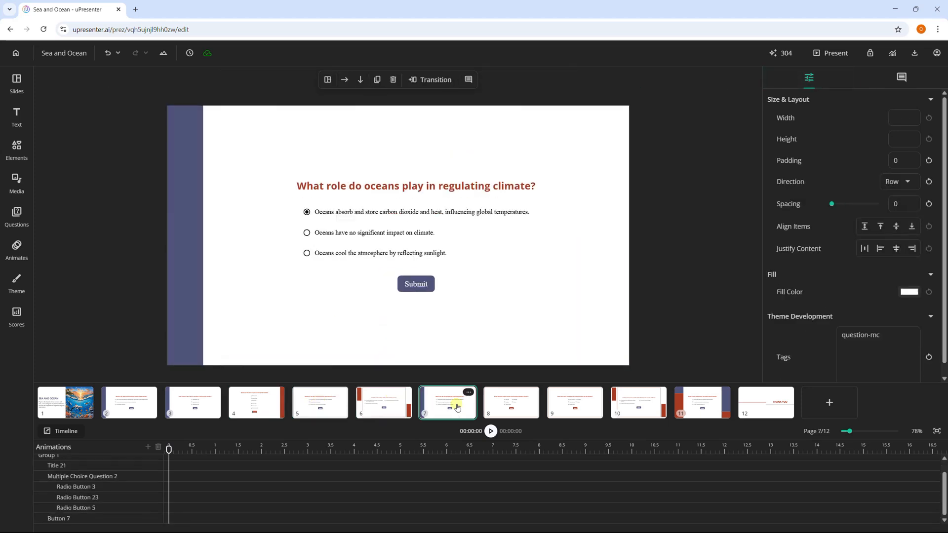
click(516, 402)
right_click(592, 402)
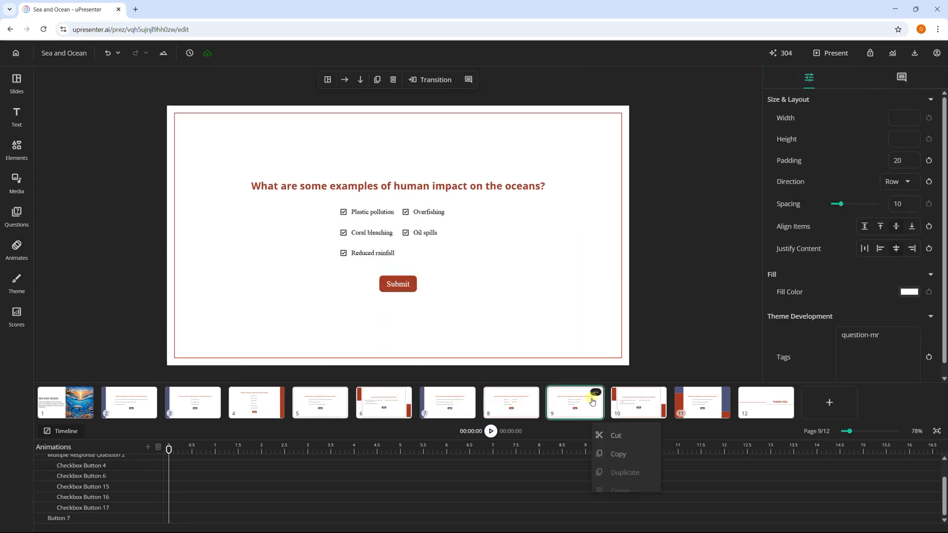
click(641, 404)
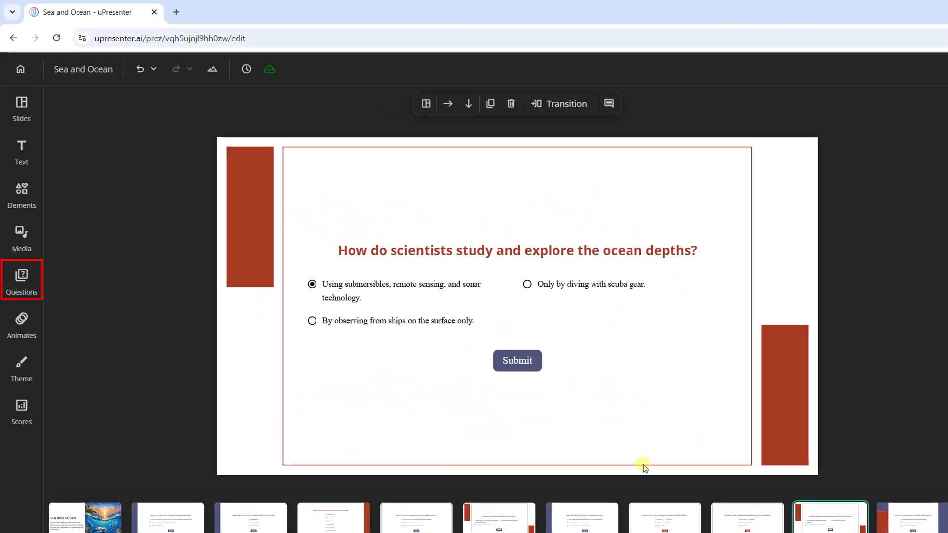
Step: Add a fill-in text entry question after slide 10, titled "The deepest part of the ocean is the _____ Trench, located in the Pacific Ocean."
click(36, 292)
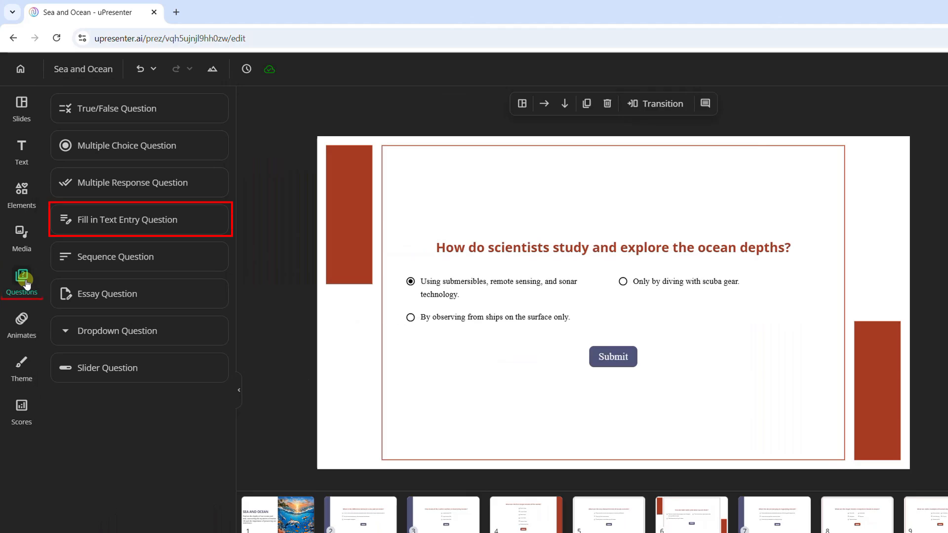
click(173, 223)
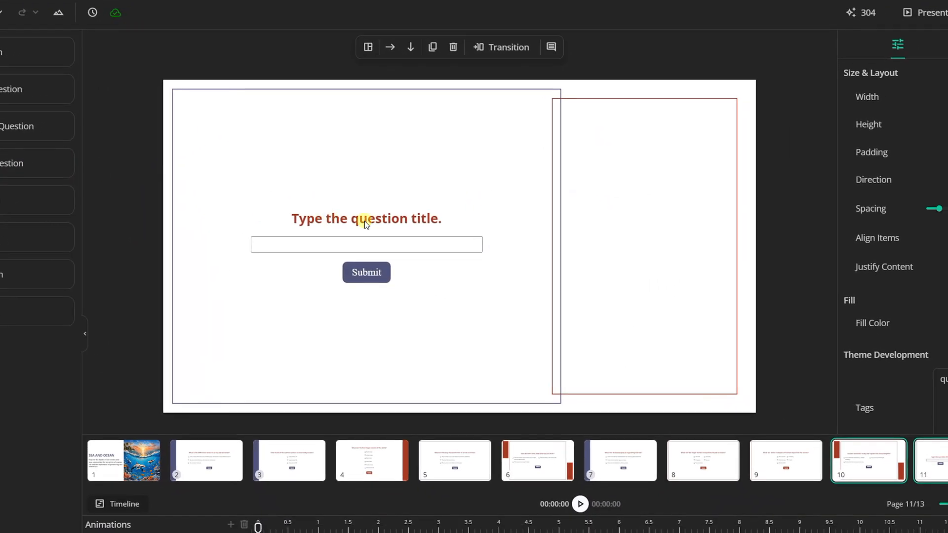
click(545, 275)
click(391, 221)
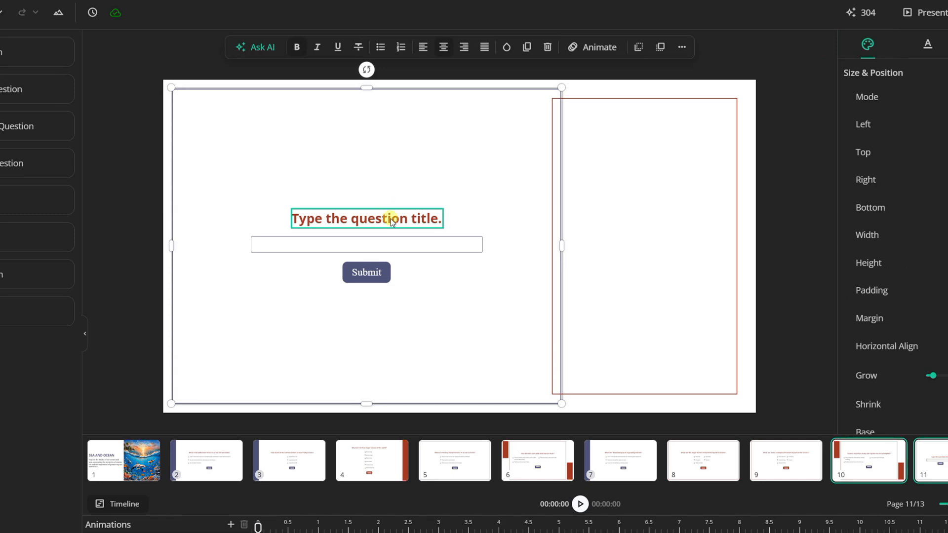
drag(438, 218, 295, 223)
text(The deepest part of the ocean is the _____ Trench, located in the Pacific Ocean.)
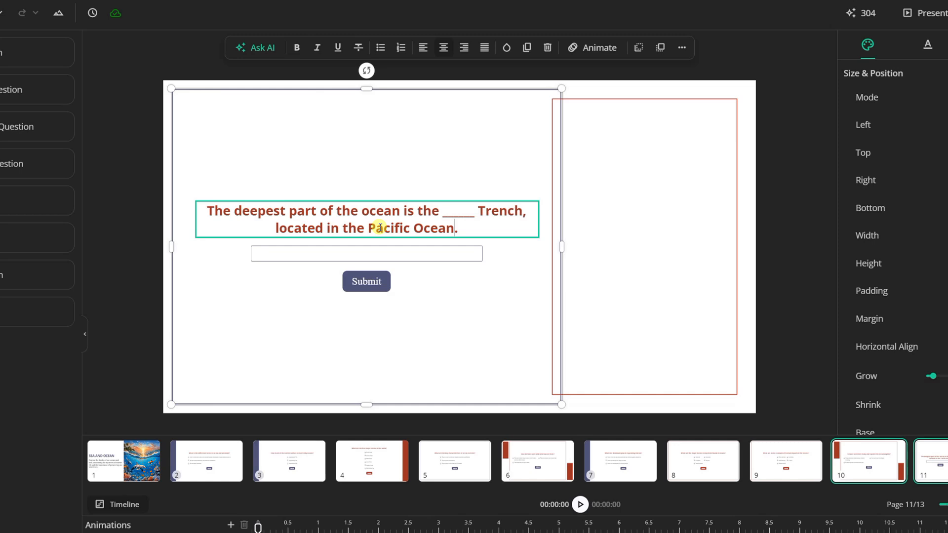
Step: Add "Mariana" as the accepted answer for the text entry field and turn off case sensitivity
click(372, 256)
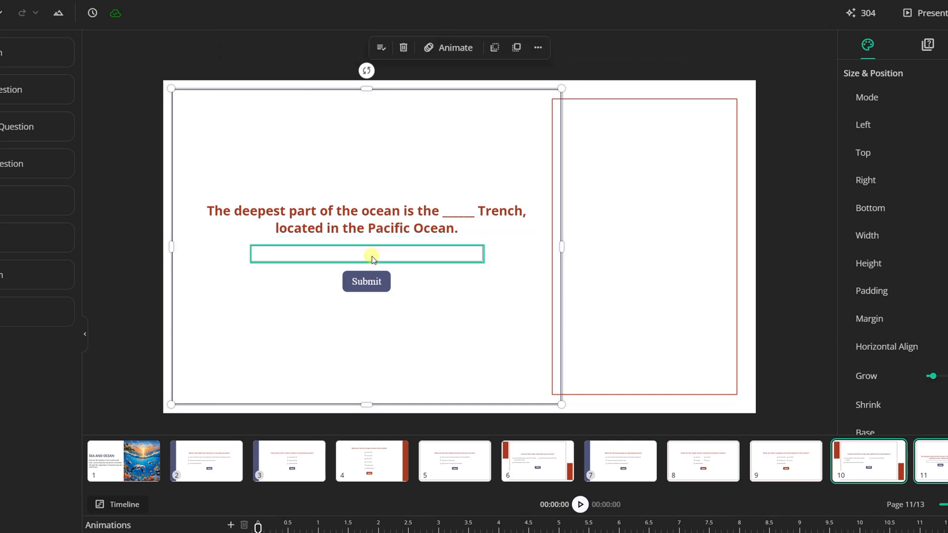
click(383, 50)
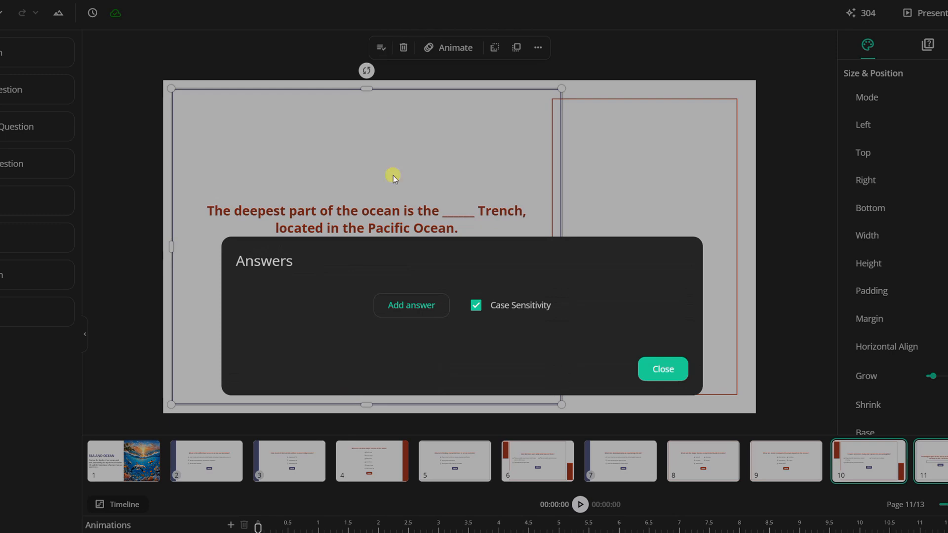
click(401, 308)
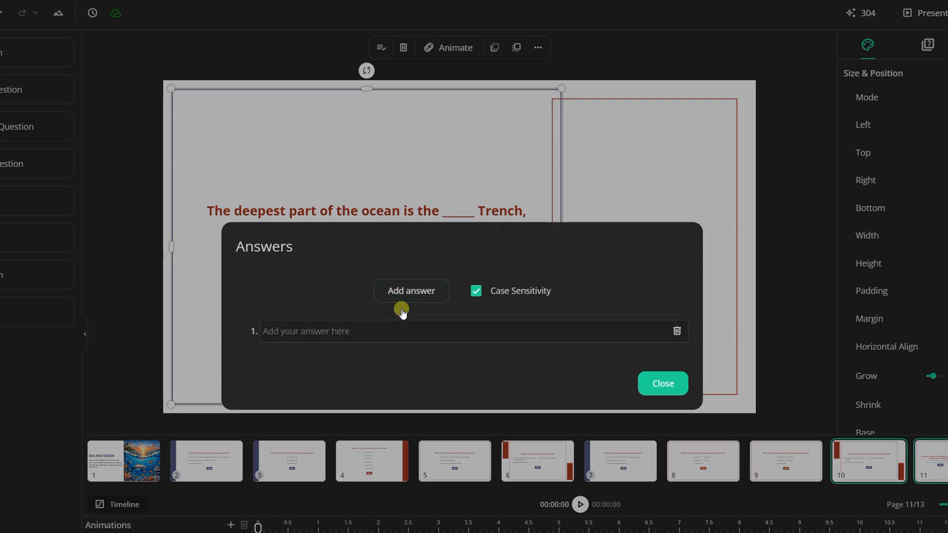
text(Mariana)
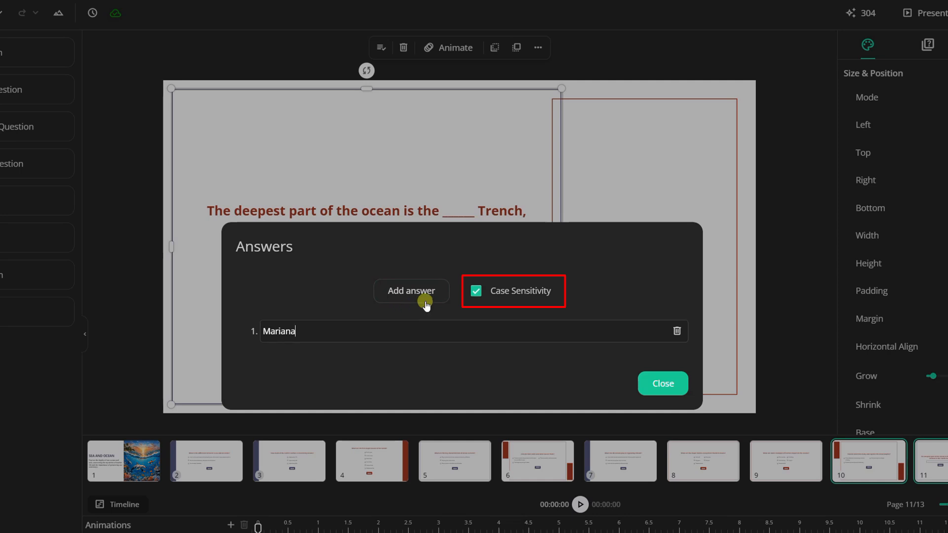
click(474, 295)
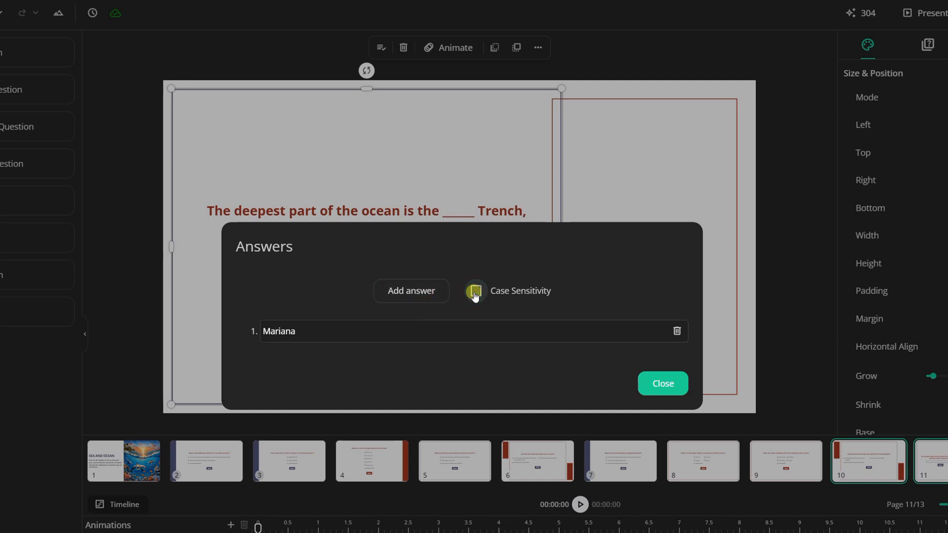
click(657, 386)
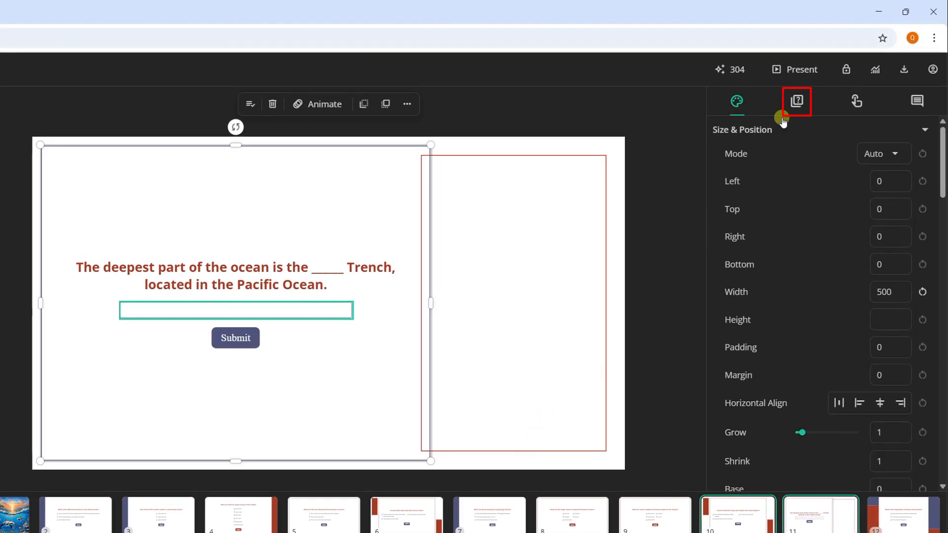
Step: Set the text entry question's score to 2 points, keeping its mode as Graded
click(795, 102)
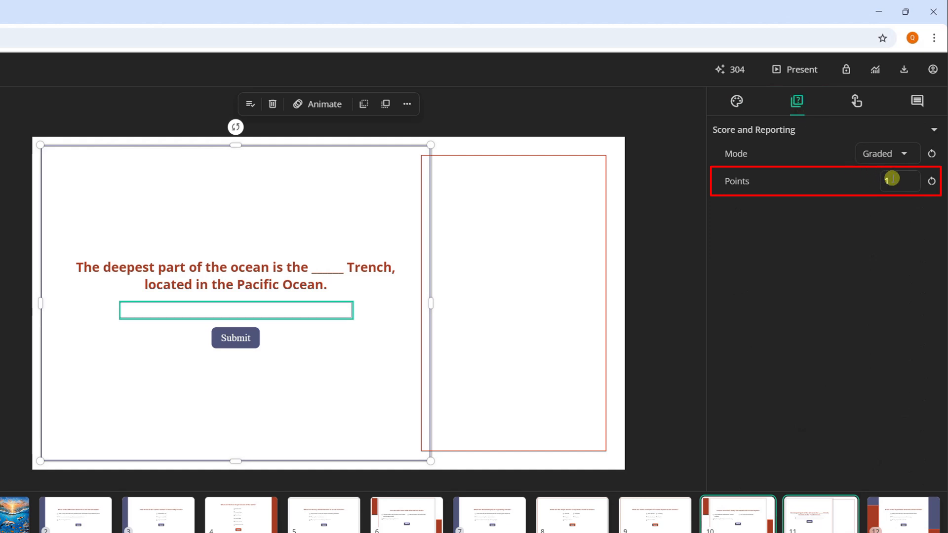
drag(892, 179, 883, 182)
text(2)
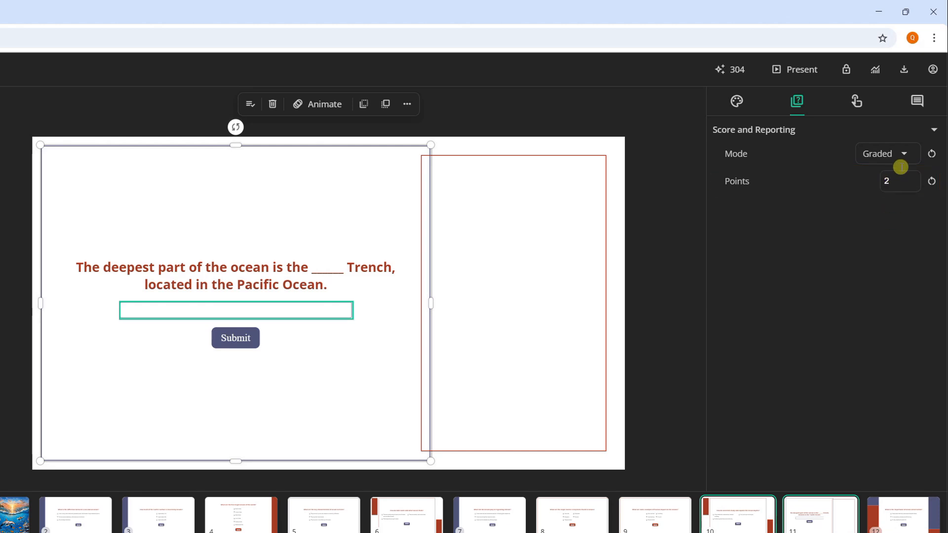
click(908, 148)
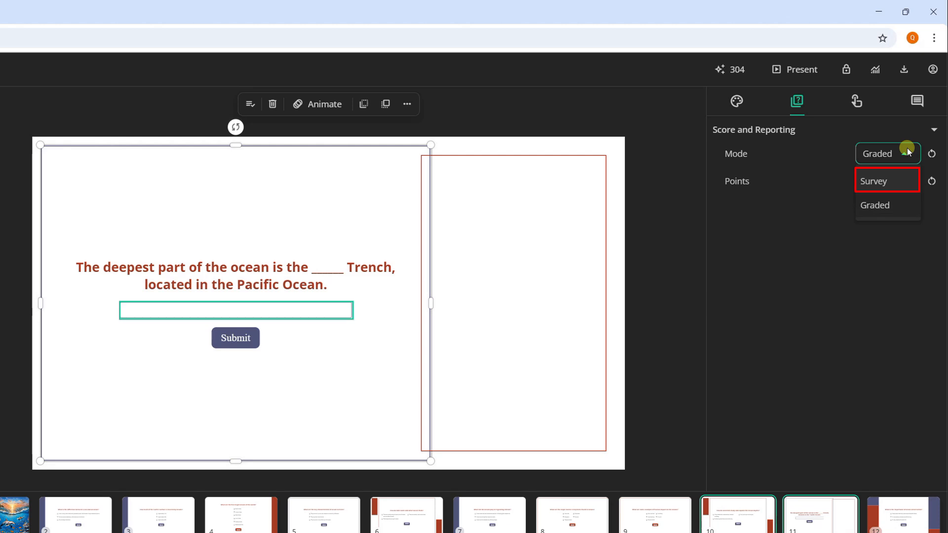
click(908, 147)
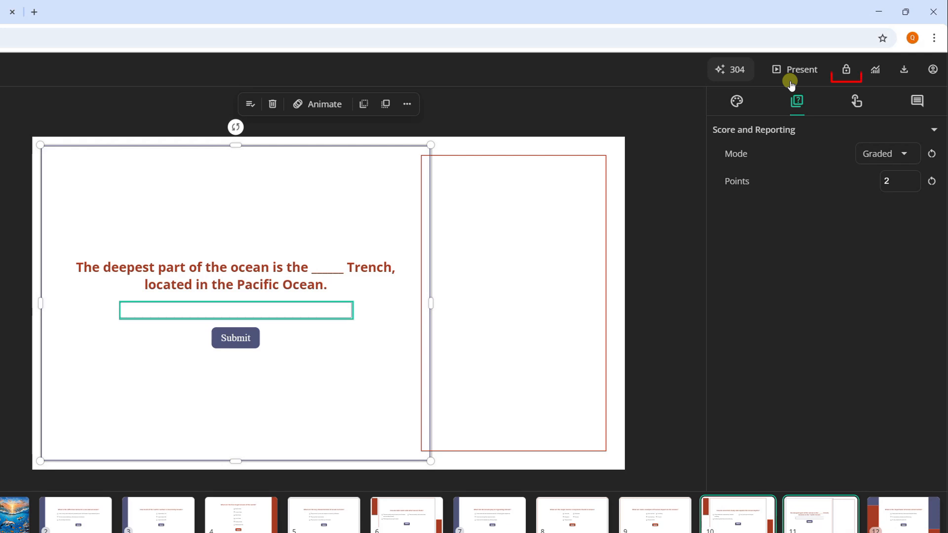
Step: Publish the presentation for public viewing, copy its public link and share it
click(847, 71)
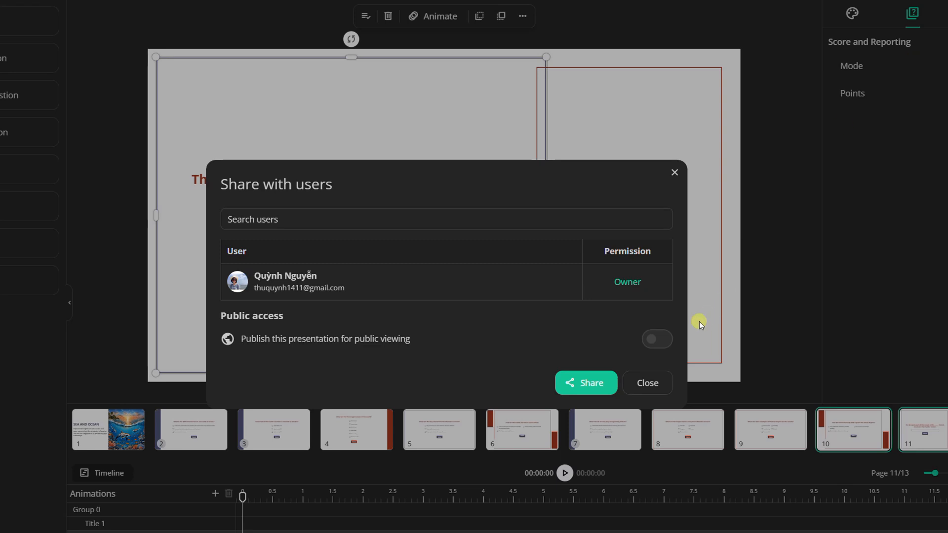
click(653, 340)
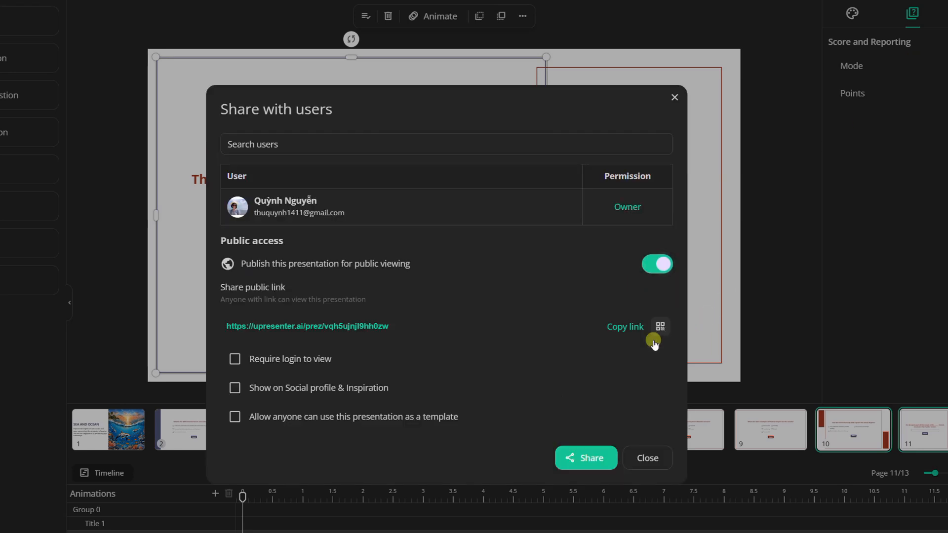
click(627, 331)
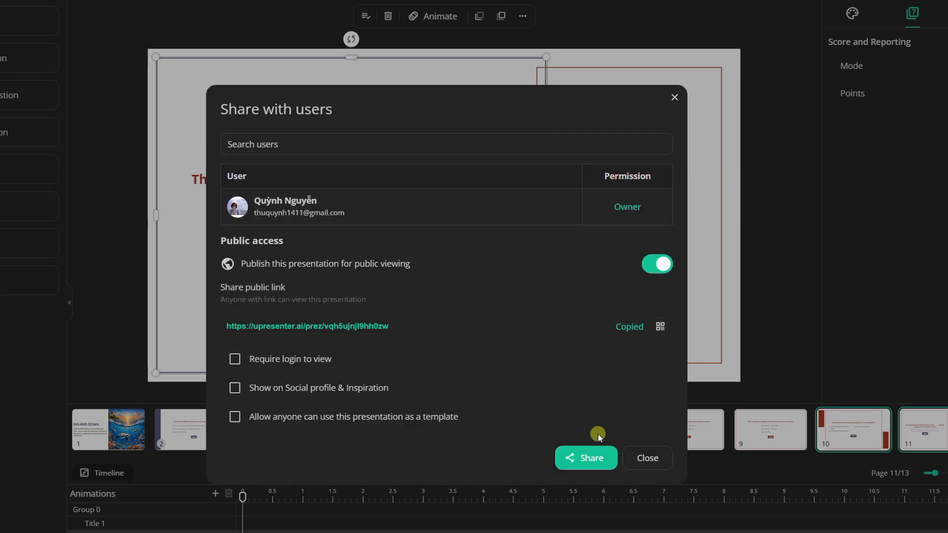
click(594, 460)
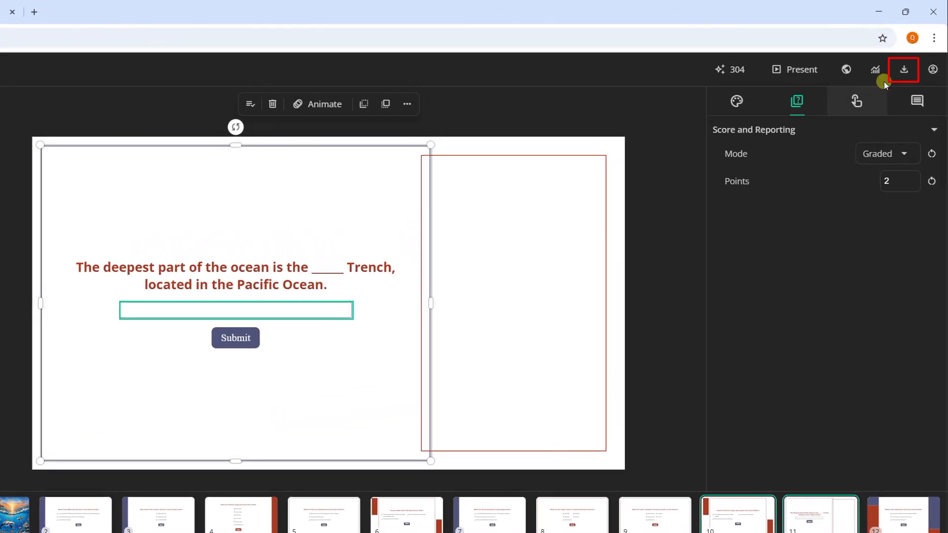
Step: Open the download format choices for the presentation
click(903, 71)
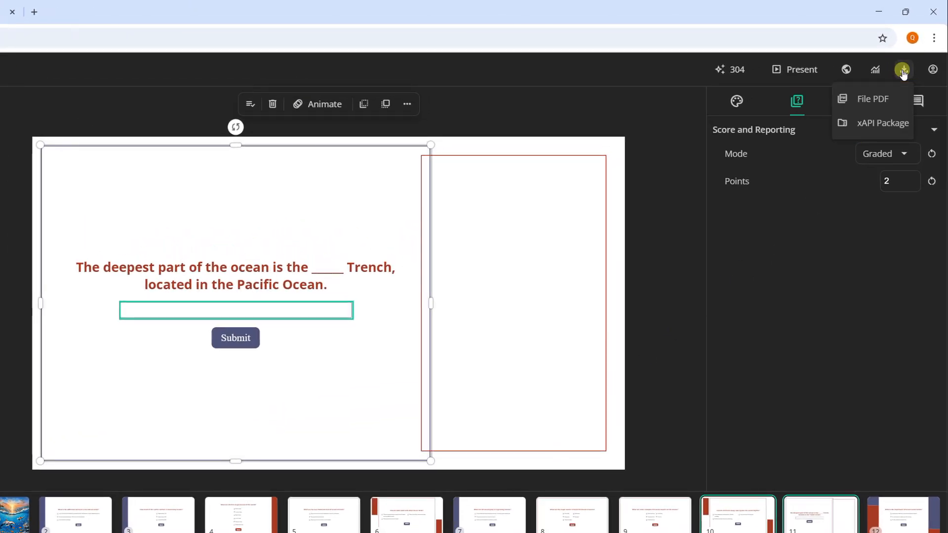